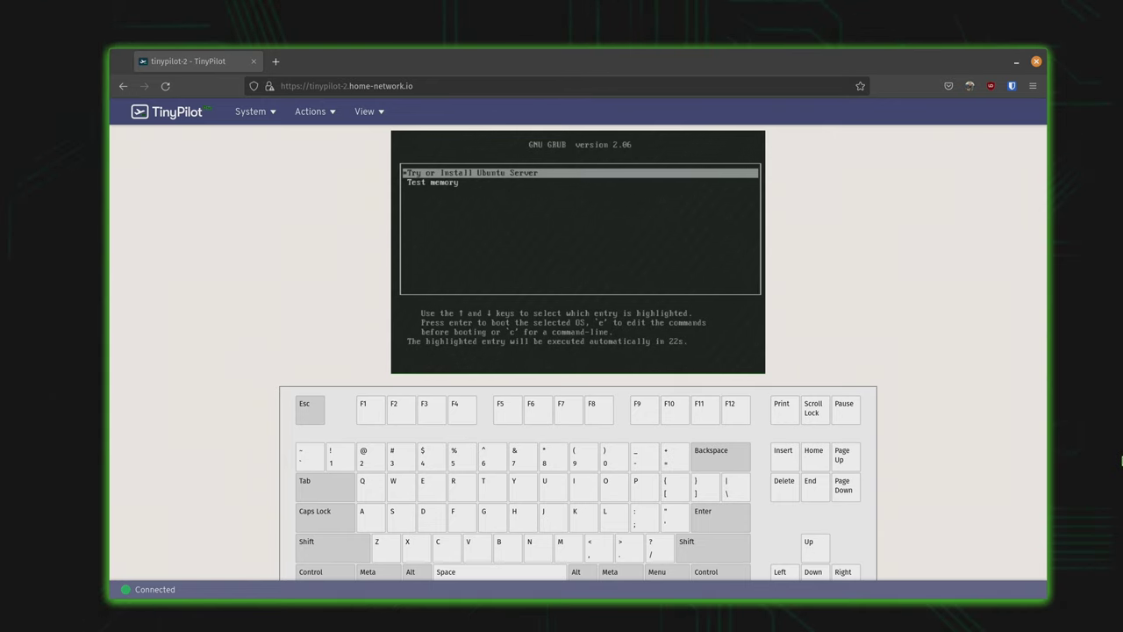
Boot the 'Try or Install Ubuntu Server' GRUB entry on the remote machine
{"action": "key", "text": "Return"}
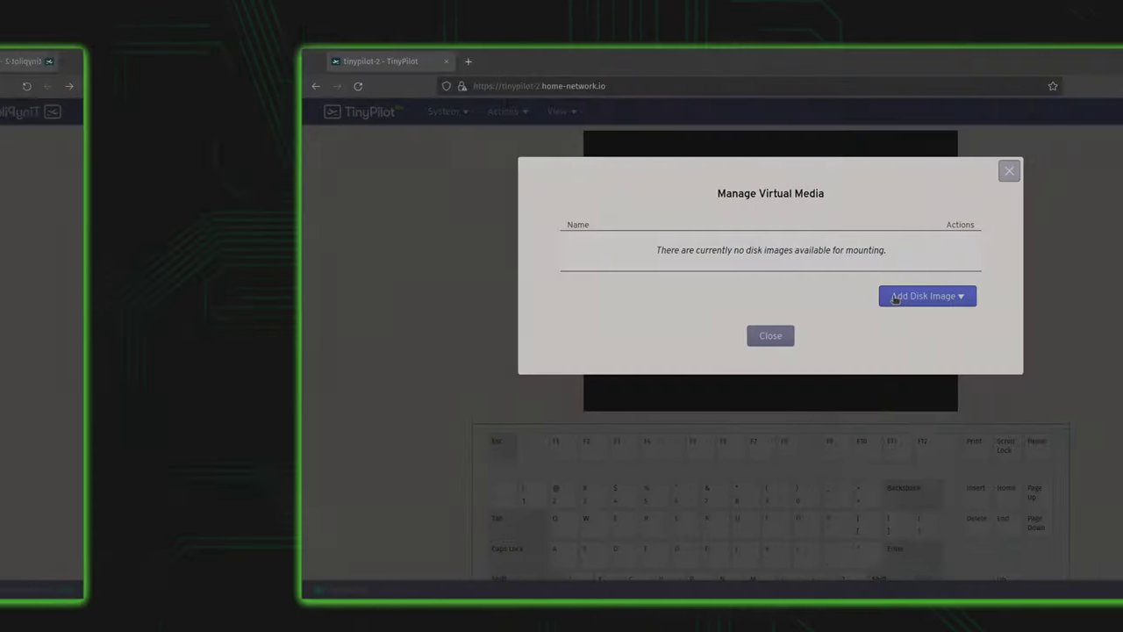
Upload ubuntu-22.04.1-live-server-amd64.iso from Home > downloads as a virtual disk image
{"action": "left_click", "coordinate": [895, 297]}
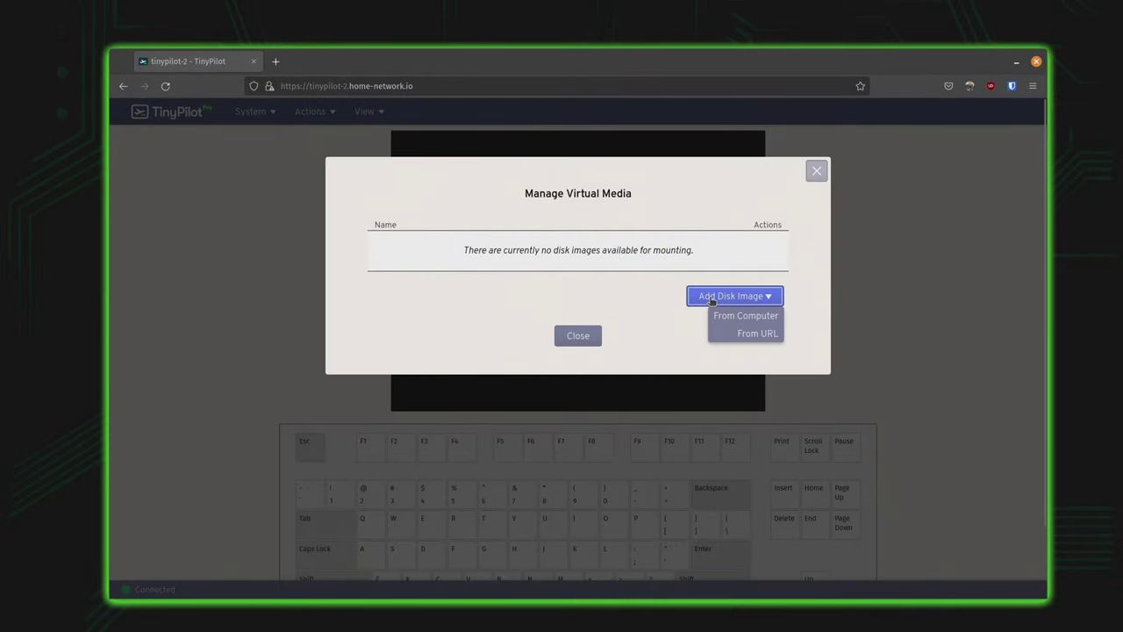
{"action": "left_click", "coordinate": [725, 318]}
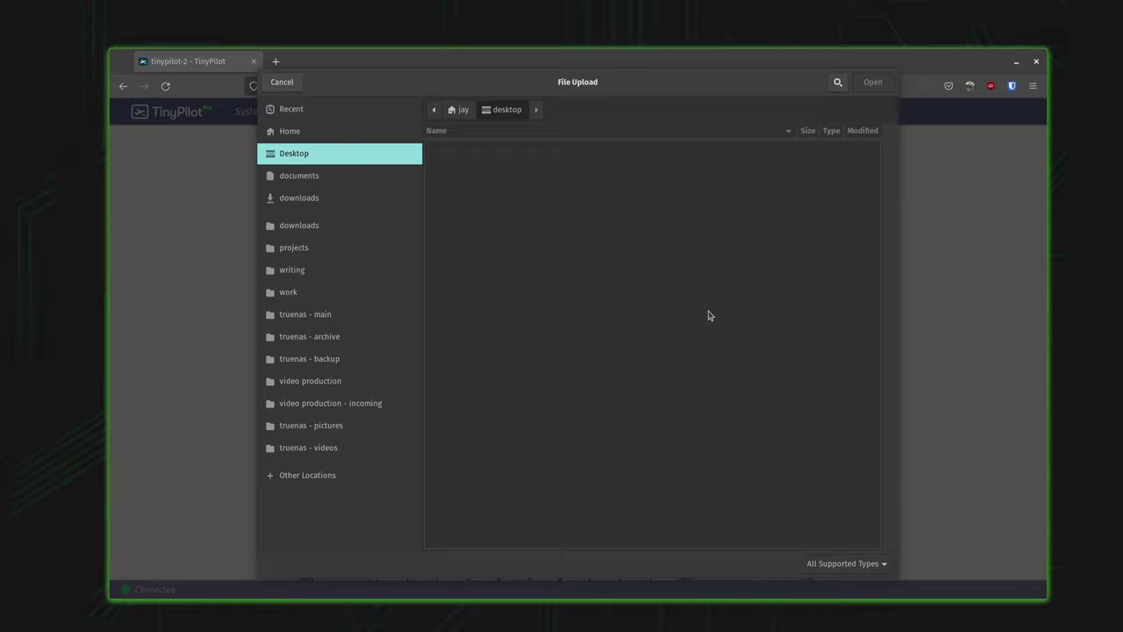
{"action": "left_click", "coordinate": [313, 133]}
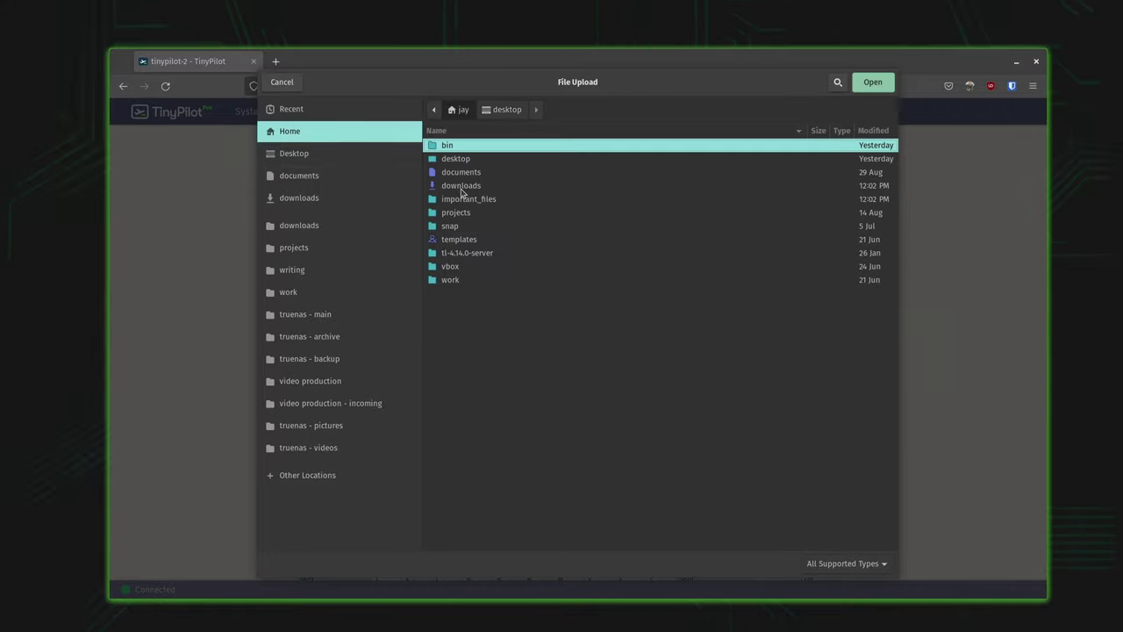
{"action": "double_click", "coordinate": [462, 186]}
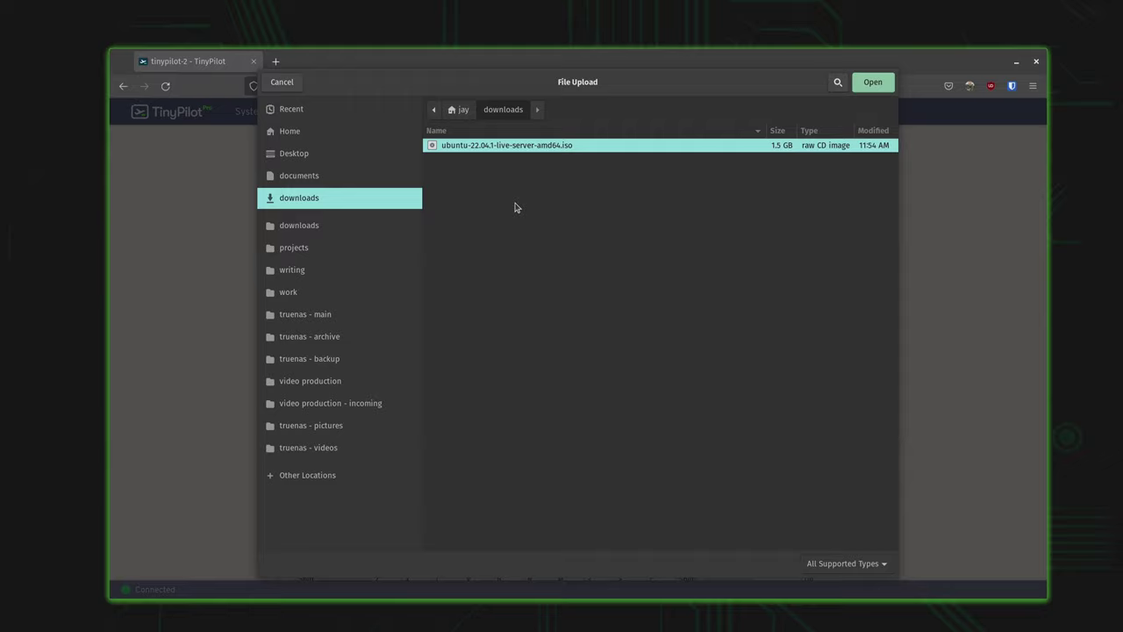
{"action": "left_click", "coordinate": [872, 84]}
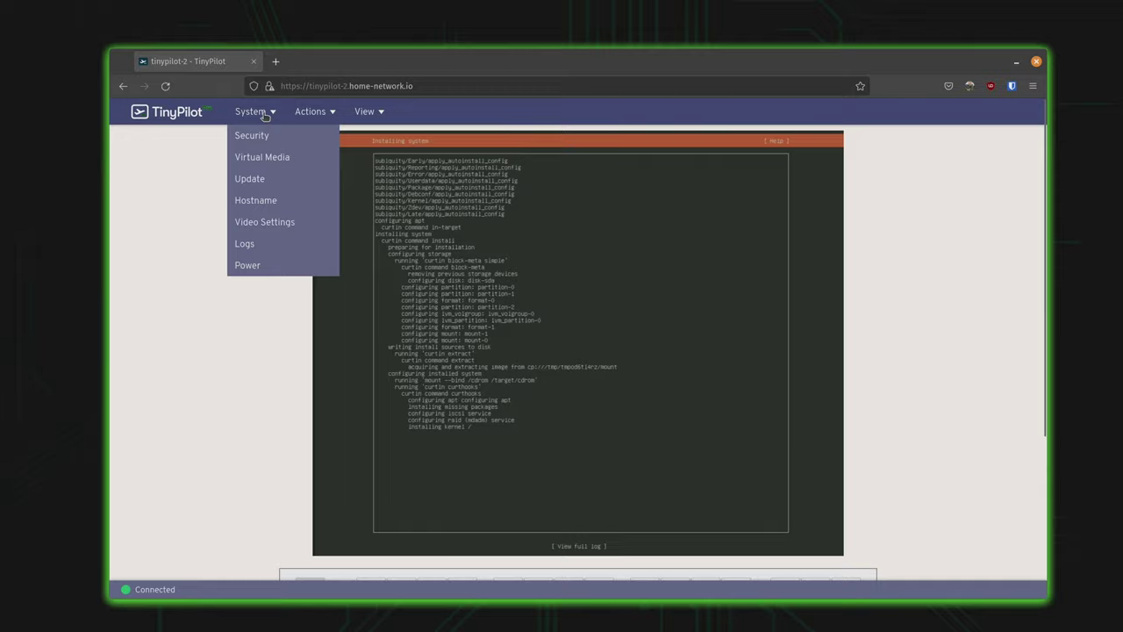
Turn on 'Require username and password' in System > Security
{"action": "left_click", "coordinate": [254, 136]}
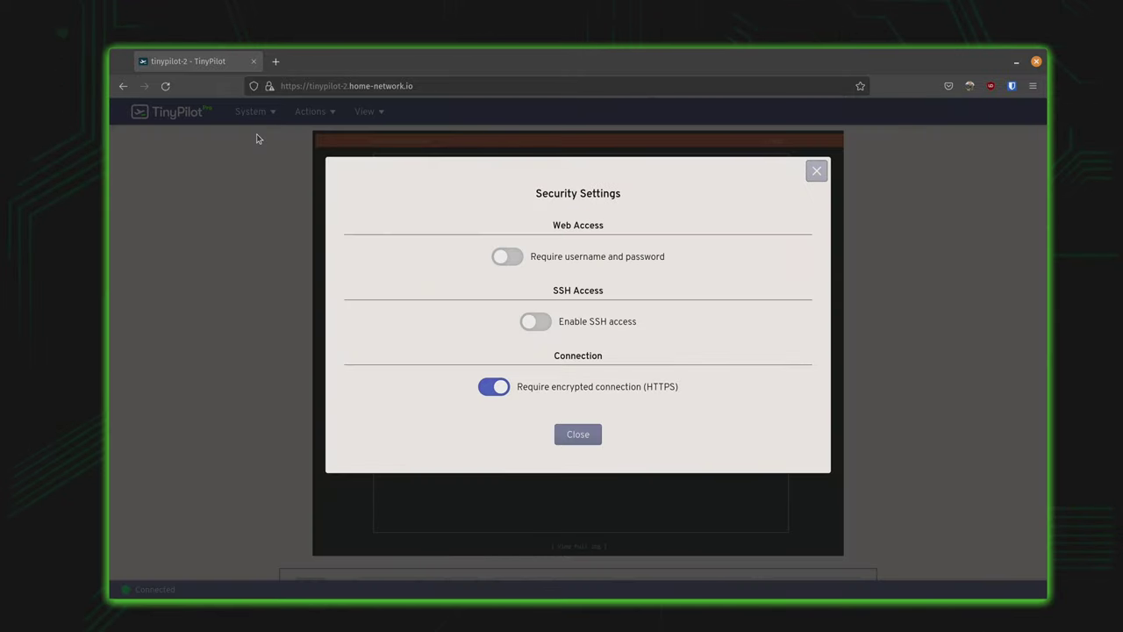
{"action": "left_click", "coordinate": [505, 258]}
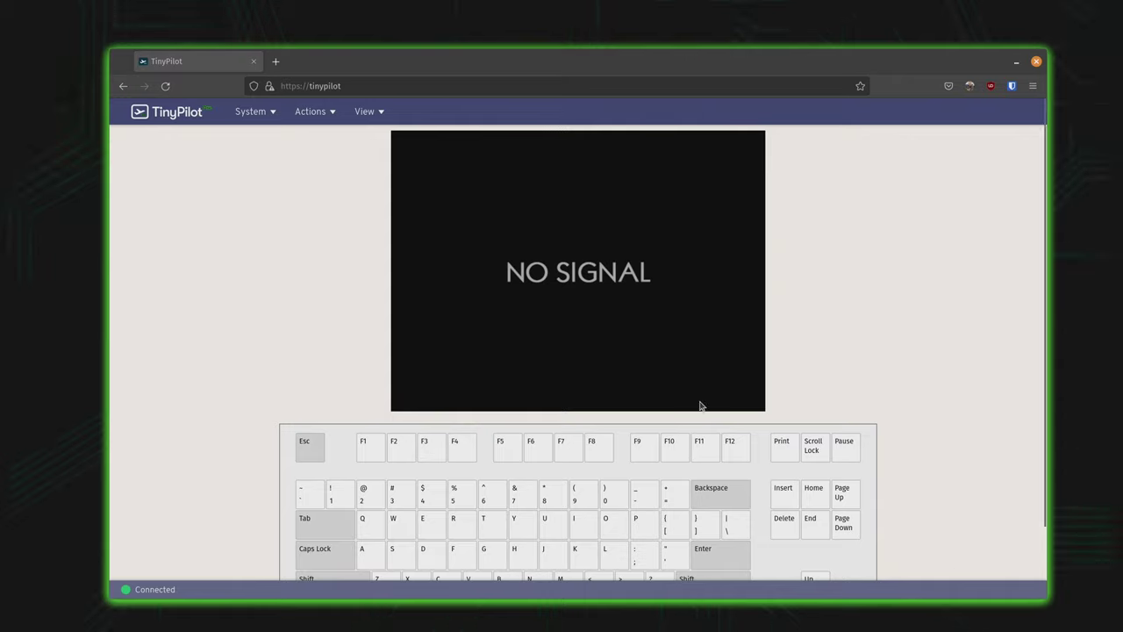
Update TinyPilot from 2.4.0 to 2.4.1 and expand the More details update log
{"action": "left_click", "coordinate": [256, 111]}
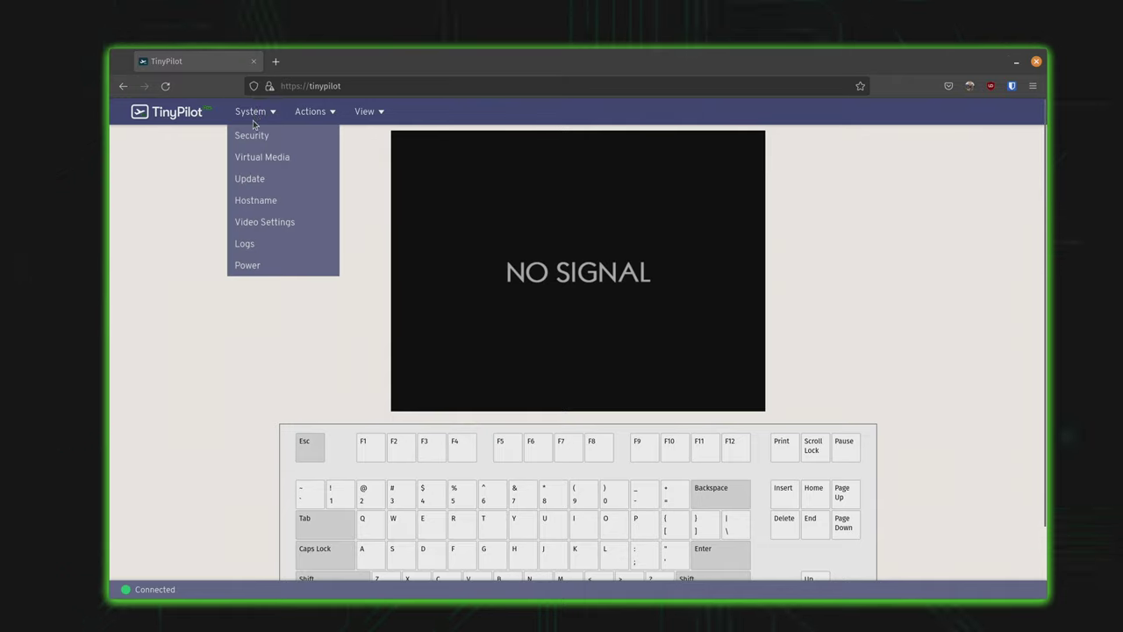
{"action": "left_click", "coordinate": [251, 179]}
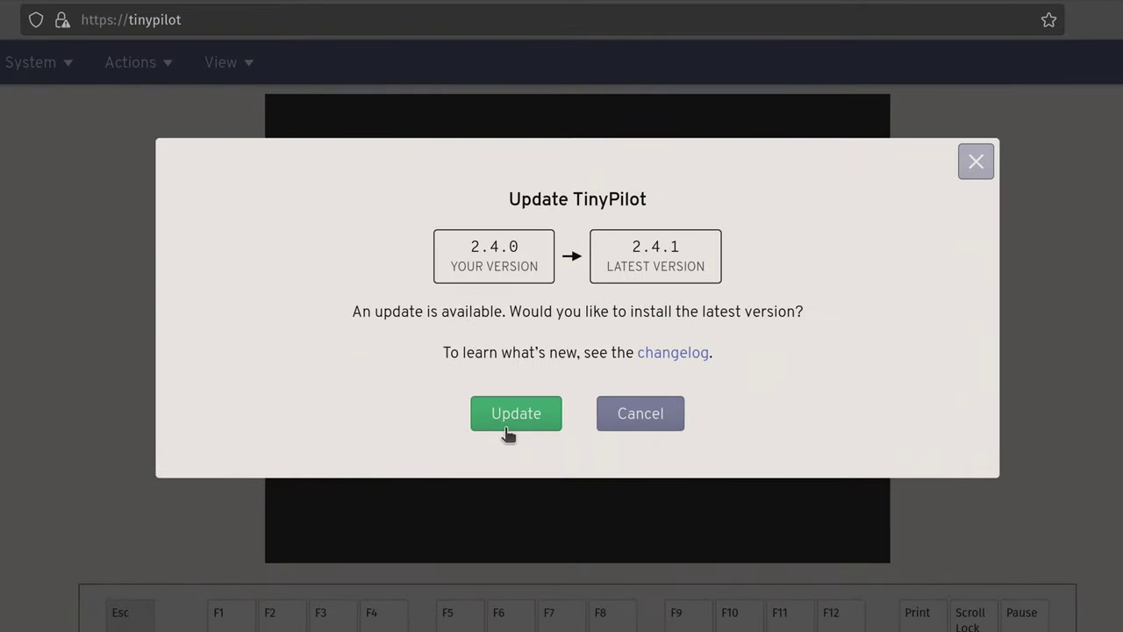
{"action": "left_click", "coordinate": [509, 418]}
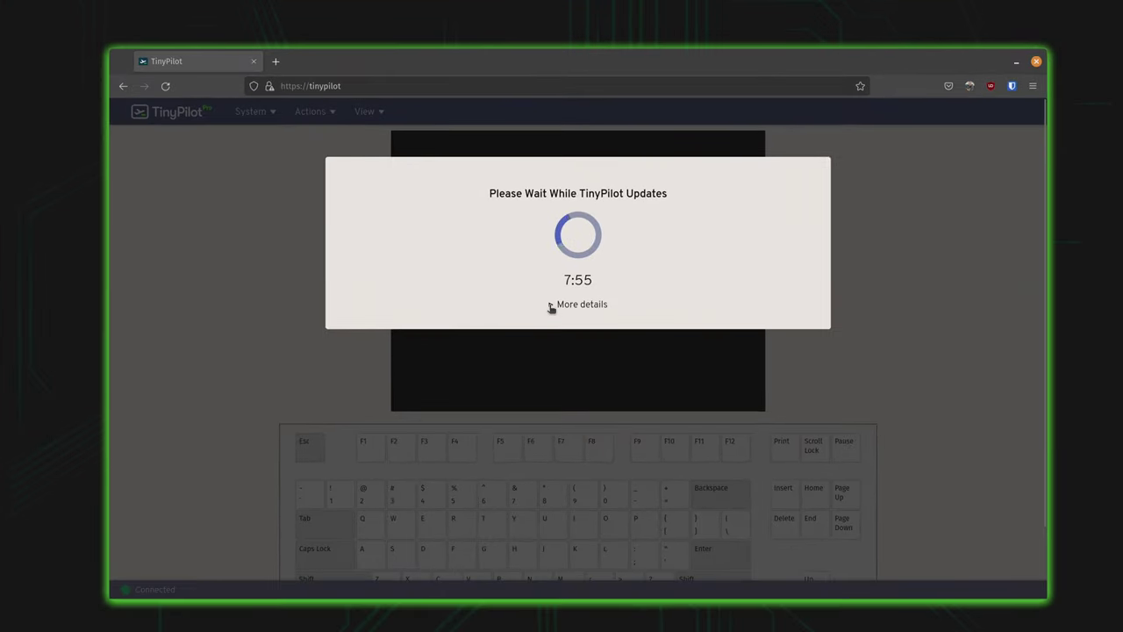
{"action": "left_click", "coordinate": [548, 322]}
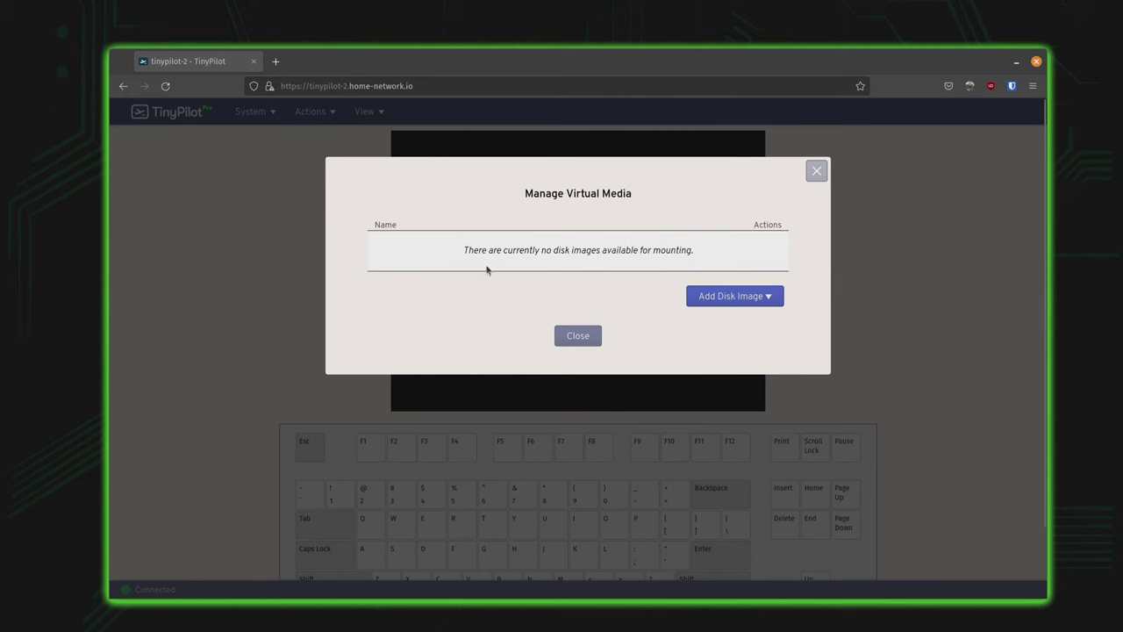
Browse to Home > downloads through Add Disk Image > From Computer to locate the Ubuntu ISO
{"action": "left_click", "coordinate": [711, 298]}
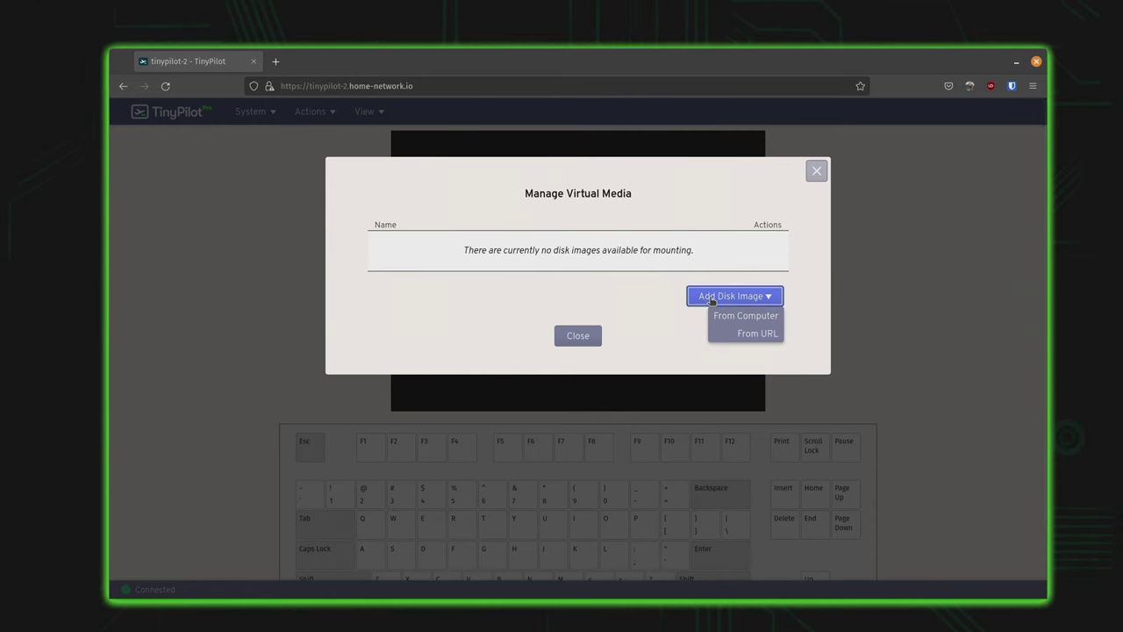
{"action": "left_click", "coordinate": [725, 319]}
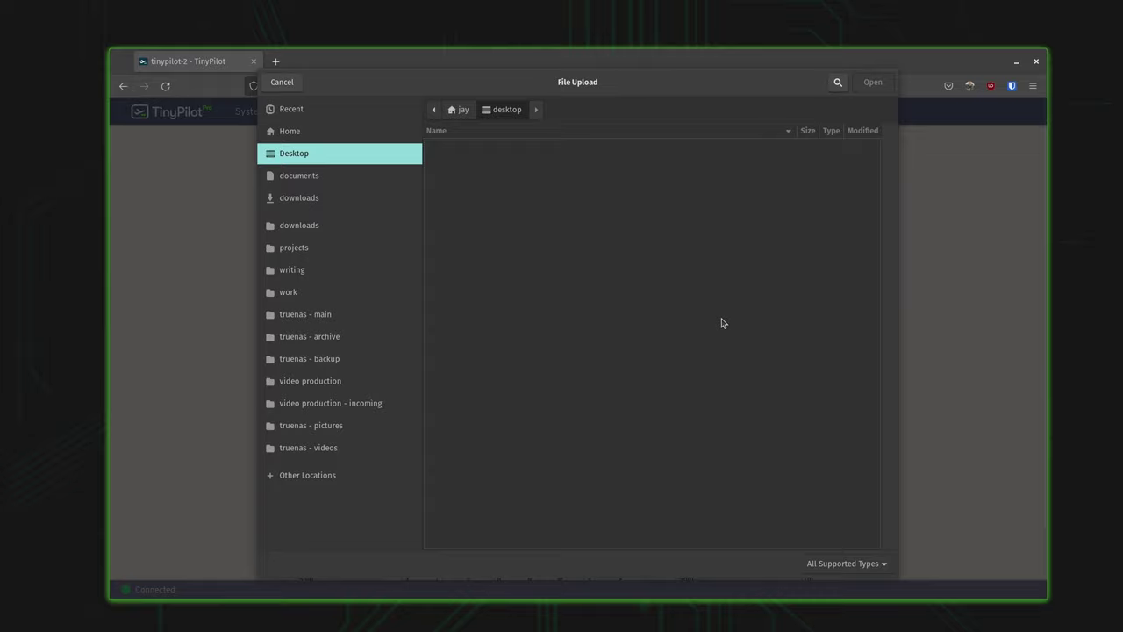
{"action": "left_click", "coordinate": [314, 133]}
{"action": "double_click", "coordinate": [462, 187]}
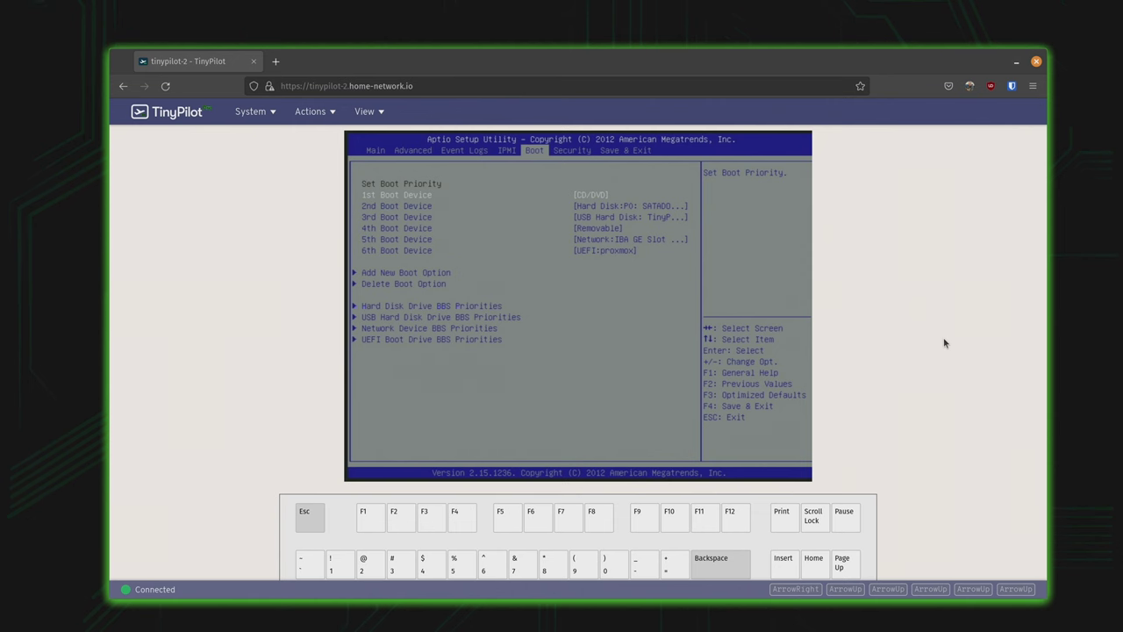
Set 'USB Hard Disk: TinyPilot' as the BIOS 1st Boot Device
{"action": "key", "text": "Return"}
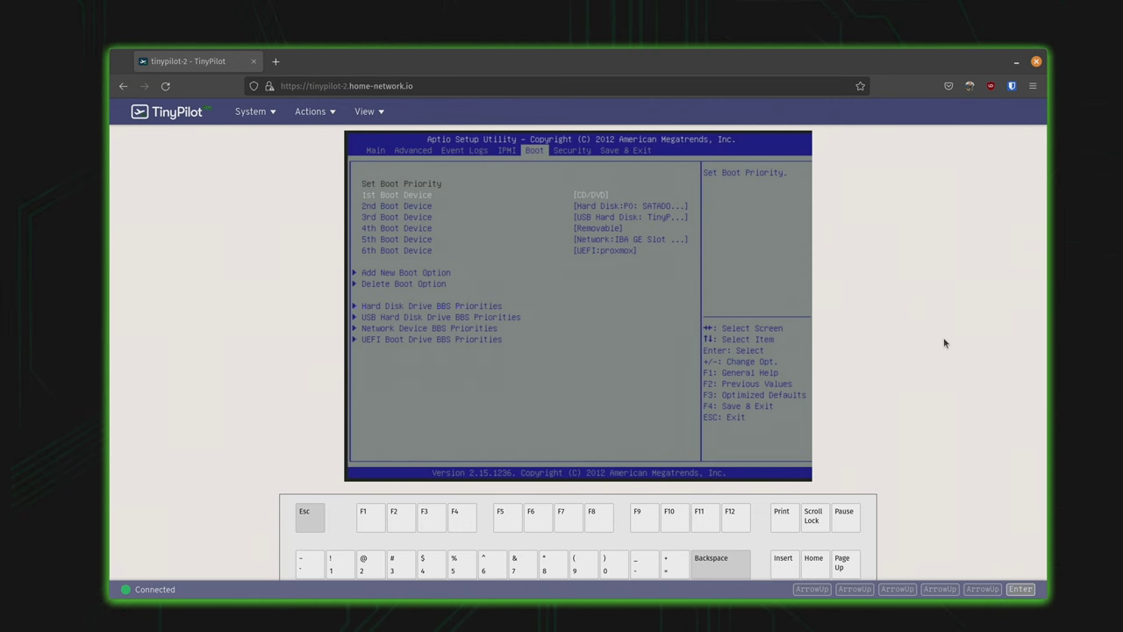
{"action": "key", "text": "Down"}
{"action": "key", "text": "Down"}
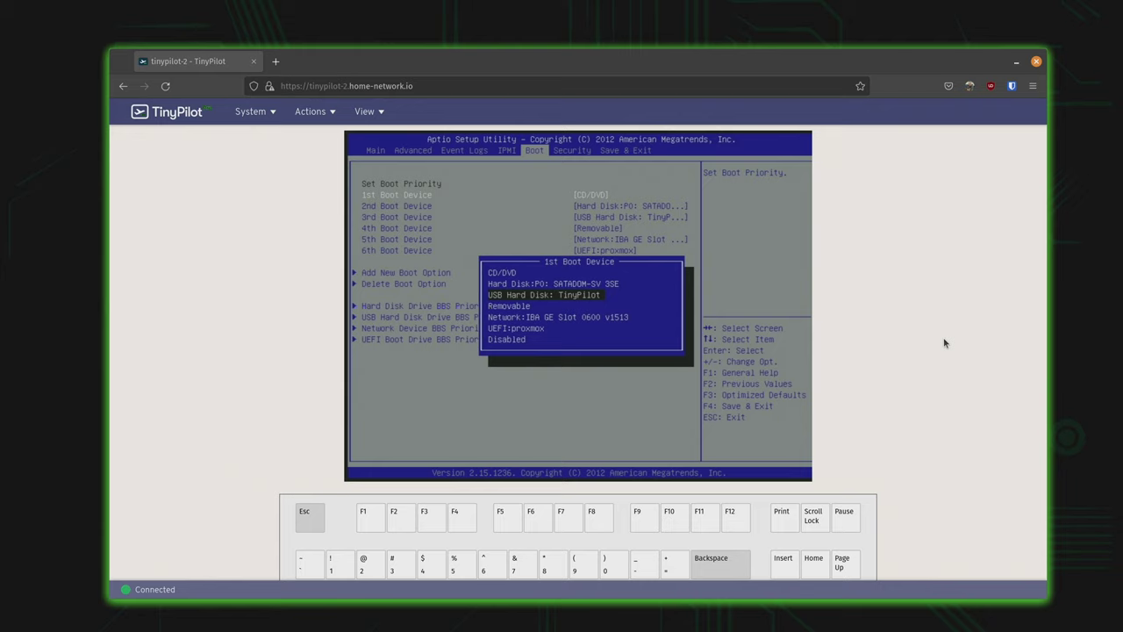
{"action": "key", "text": "Return"}
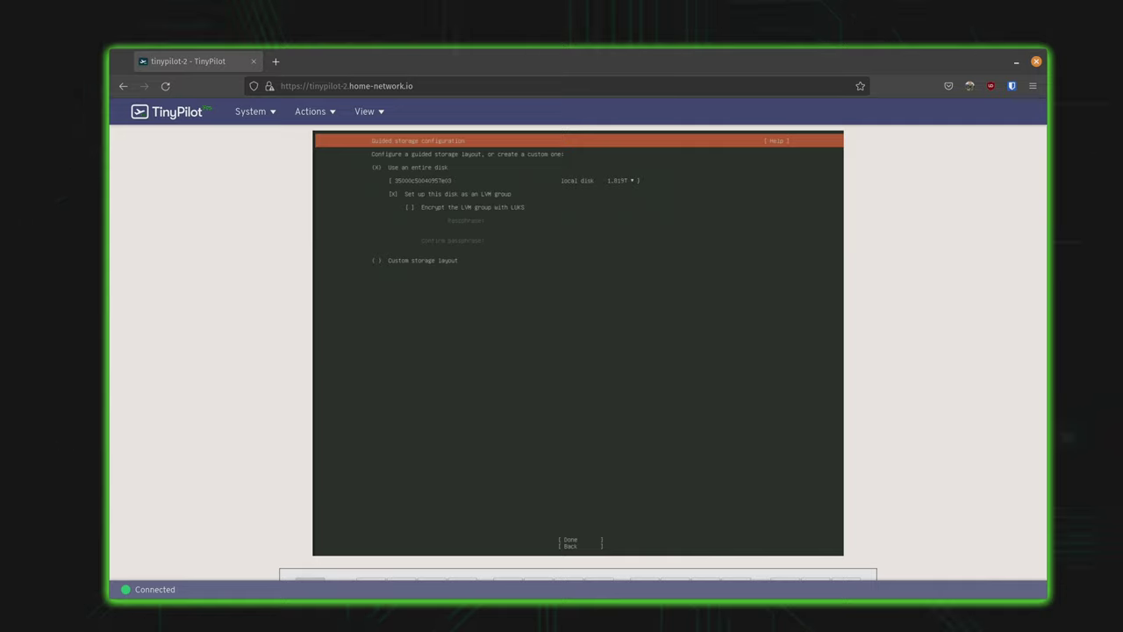
Accept the guided LVM storage layout and its summary, then continue past the data-loss warning
{"action": "key", "text": "Tab"}
{"action": "key", "text": "Tab"}
{"action": "key", "text": "Tab"}
{"action": "key", "text": "Tab"}
{"action": "key", "text": "Tab"}
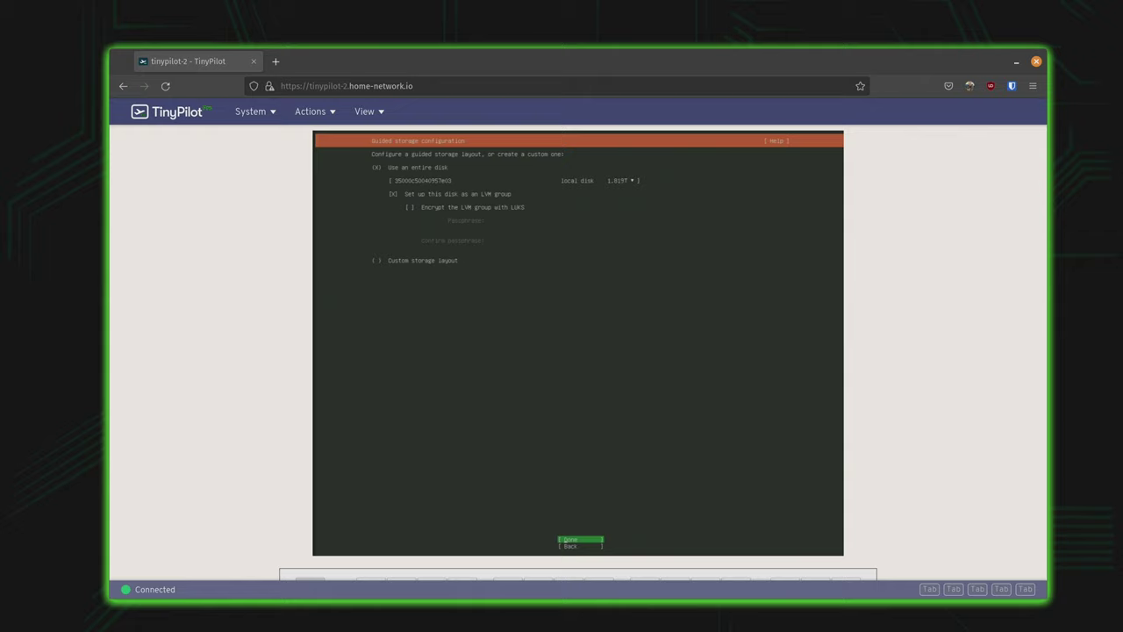
{"action": "key", "text": "Return"}
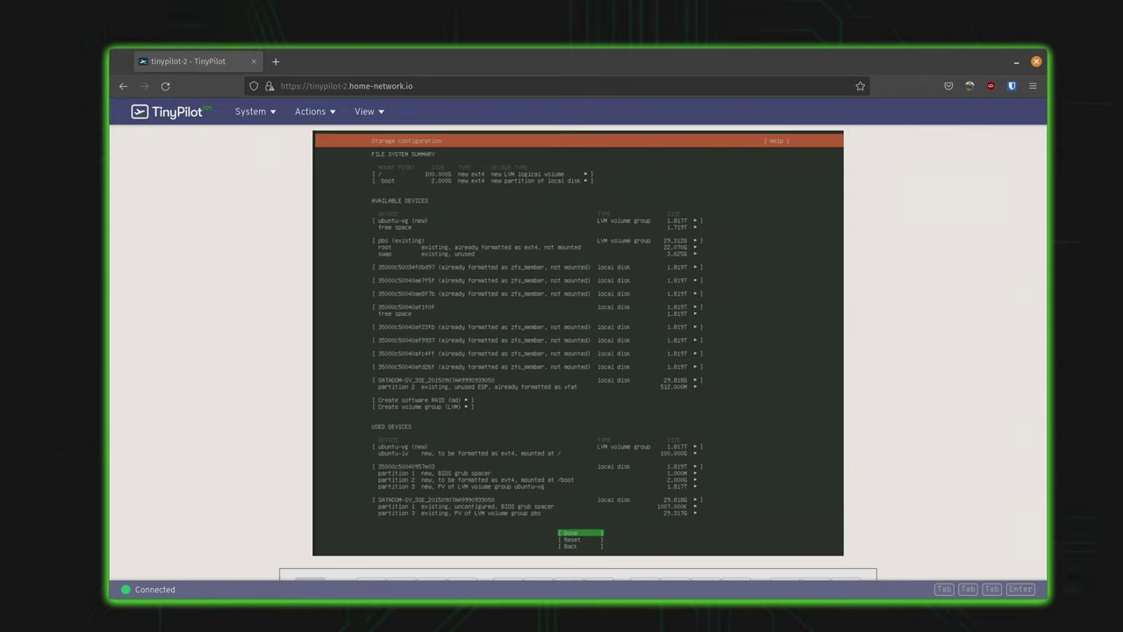
{"action": "key", "text": "Return"}
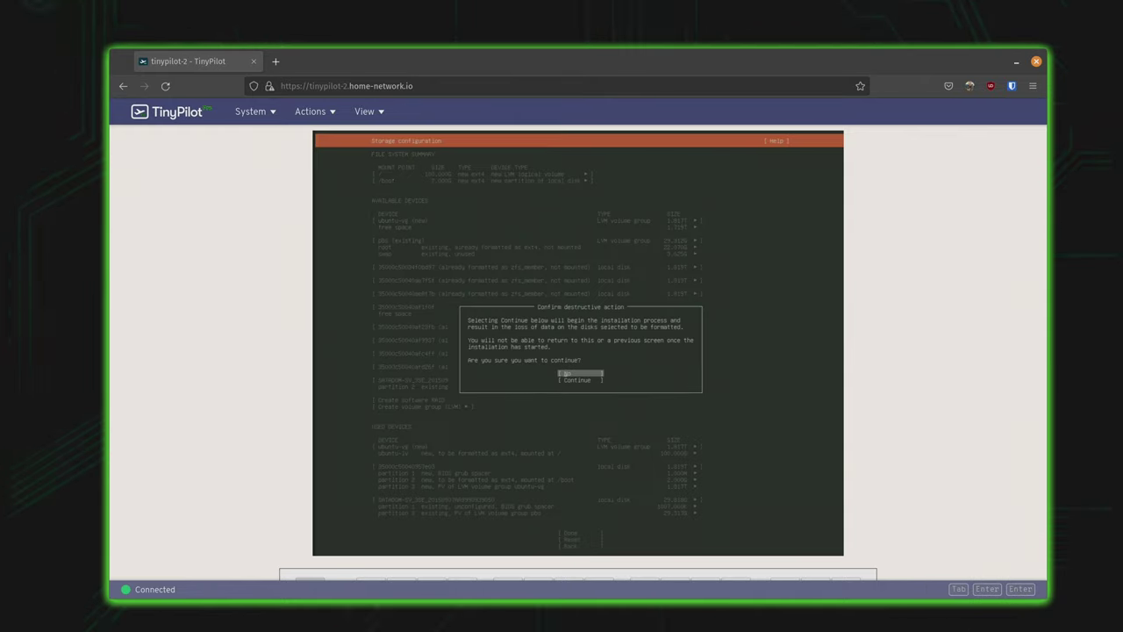
{"action": "key", "text": "Down"}
{"action": "key", "text": "Return"}
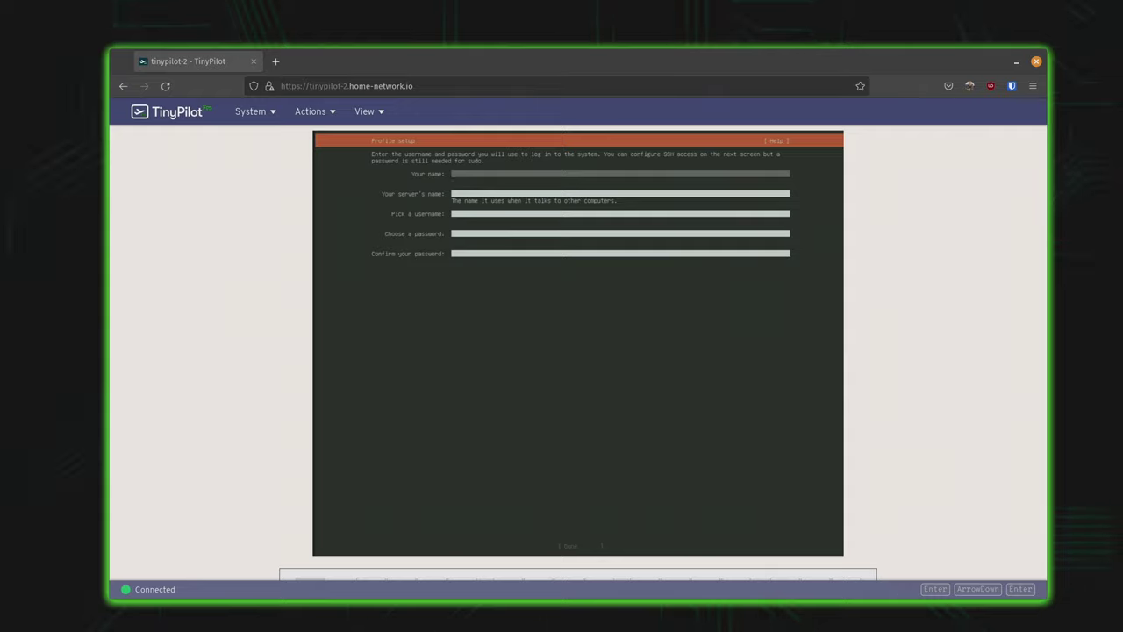
Enter the user's full name and a server name in the Profile setup form
{"action": "type", "text": "jay"}
{"action": "key", "text": "Tab"}
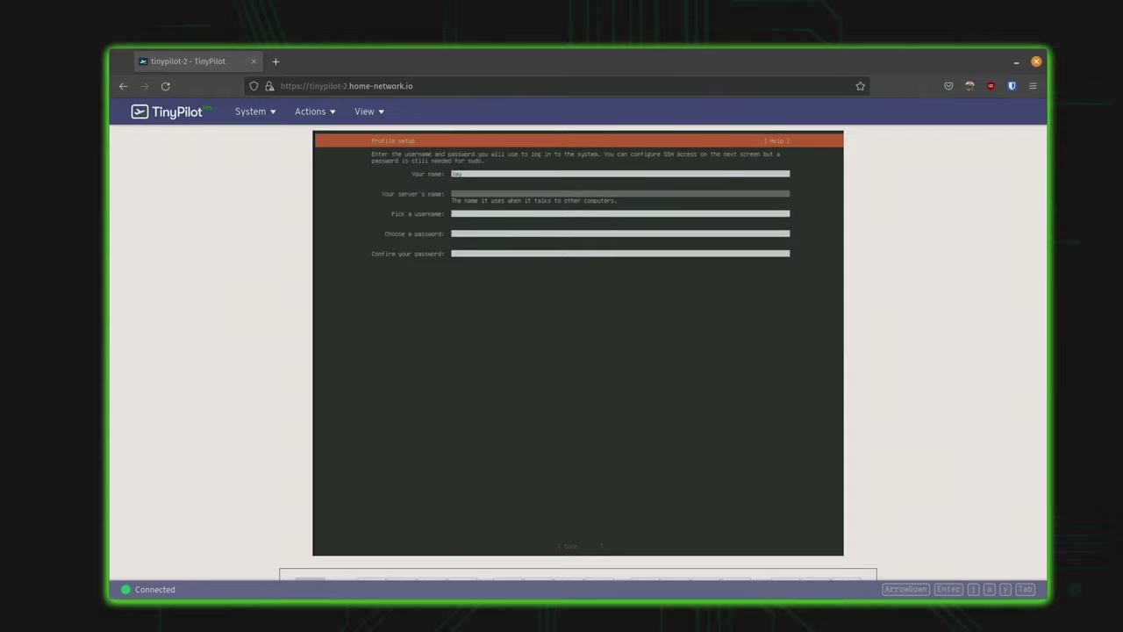
{"action": "type", "text": "j"}
{"action": "key", "text": "BackSpace"}
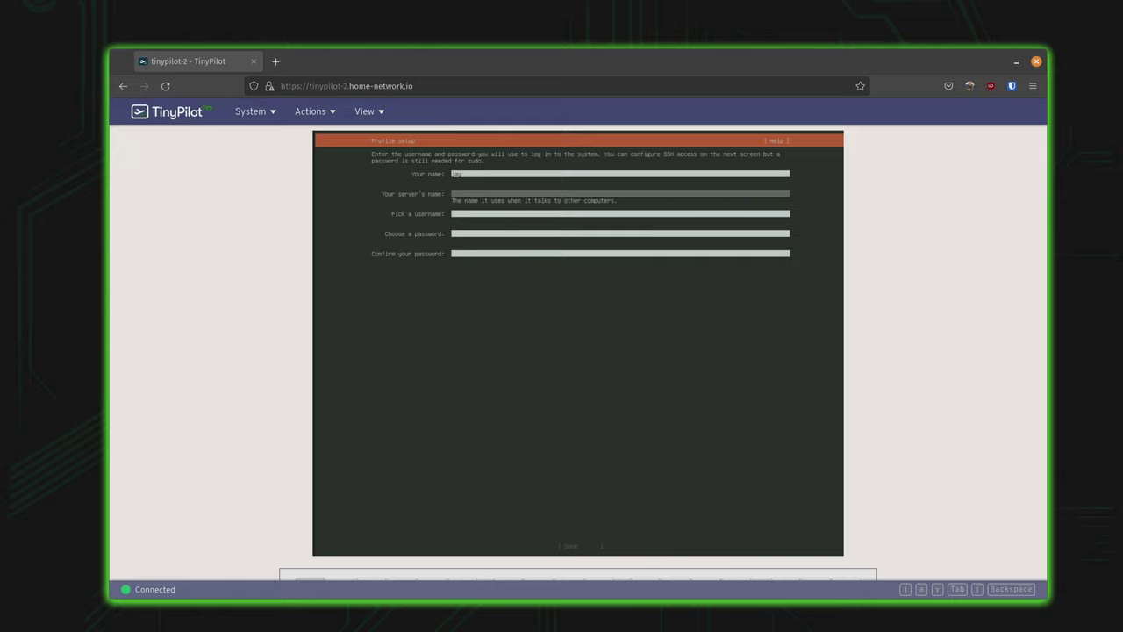
{"action": "type", "text": "jaydesk"}
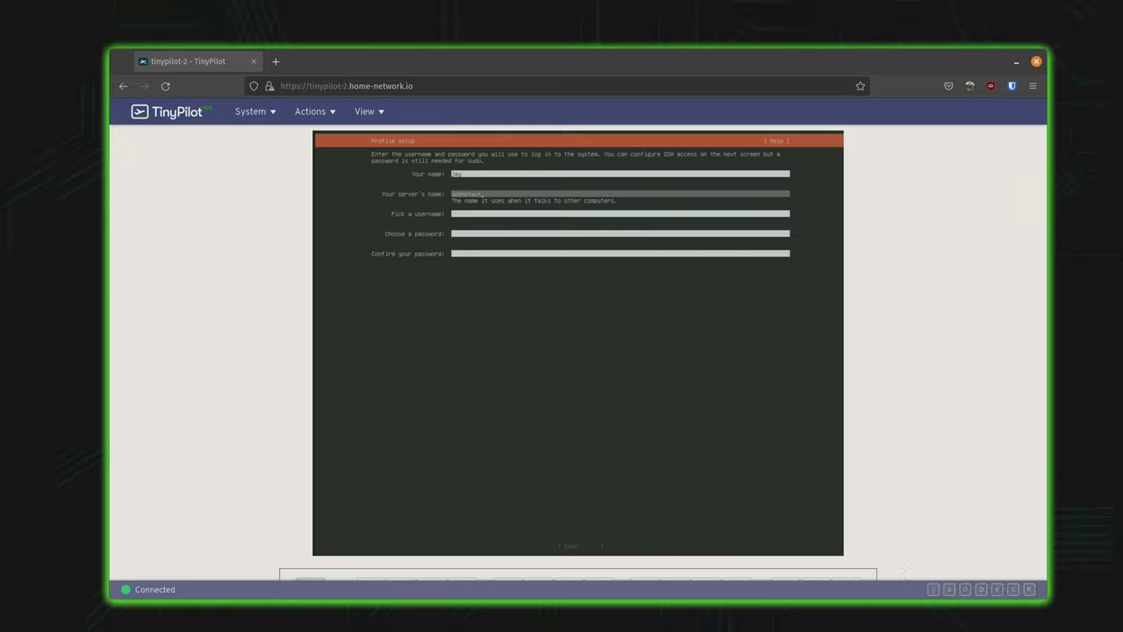
{"action": "key", "text": "Tab"}
Enter a username and the account password, then confirm the password
{"action": "type", "text": "jay"}
{"action": "key", "text": "Tab"}
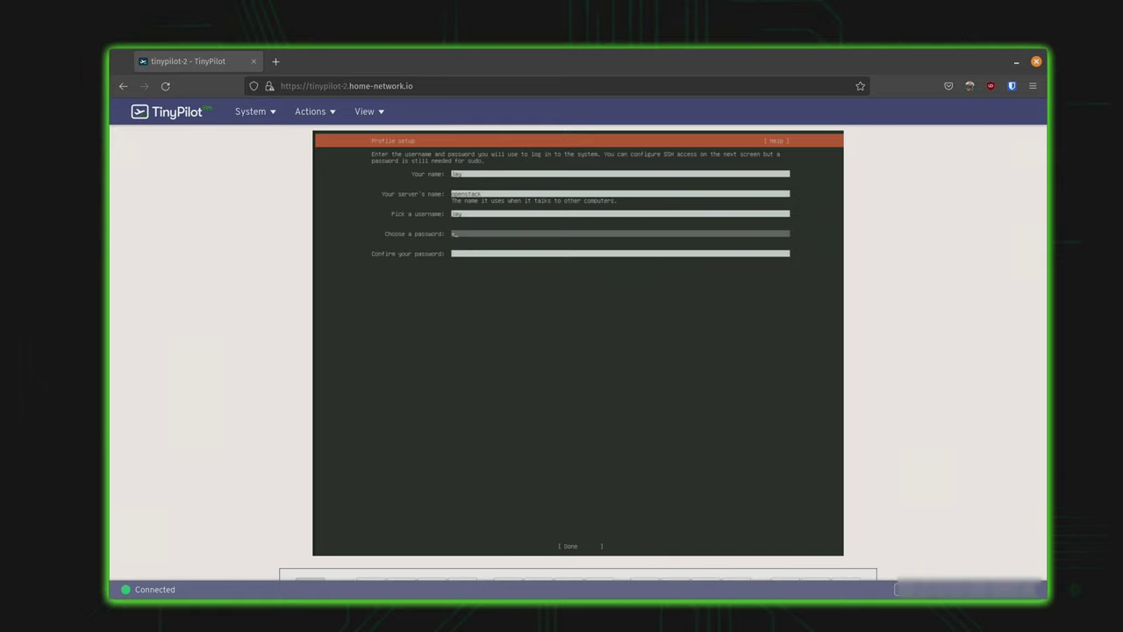
{"action": "type", "text": "*********"}
{"action": "key", "text": "Tab"}
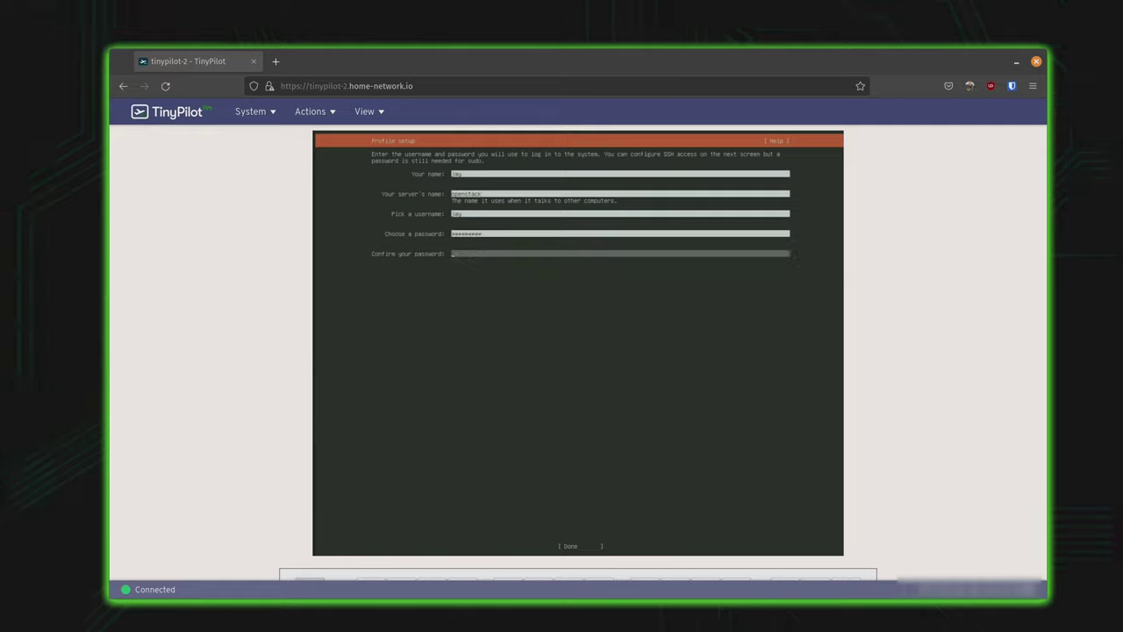
{"action": "type", "text": "*****"}
{"action": "key", "text": "Tab"}
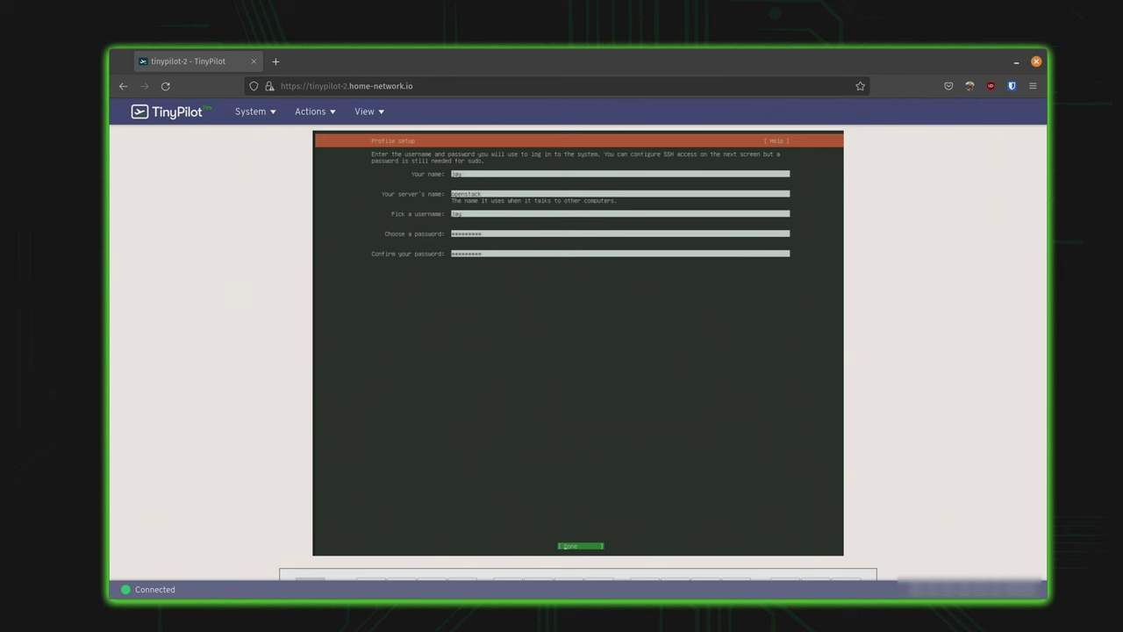